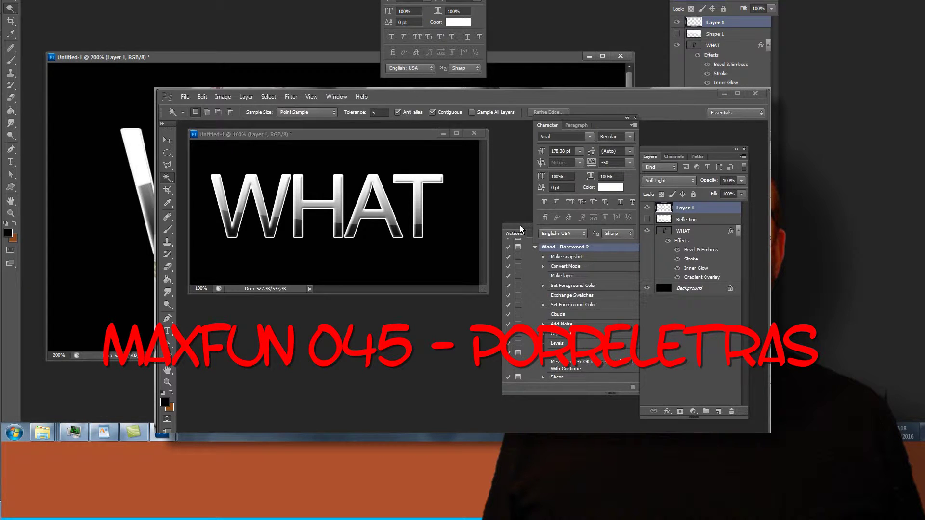
Step: Create a new 600 × 300 pixel document
left_click(185, 96)
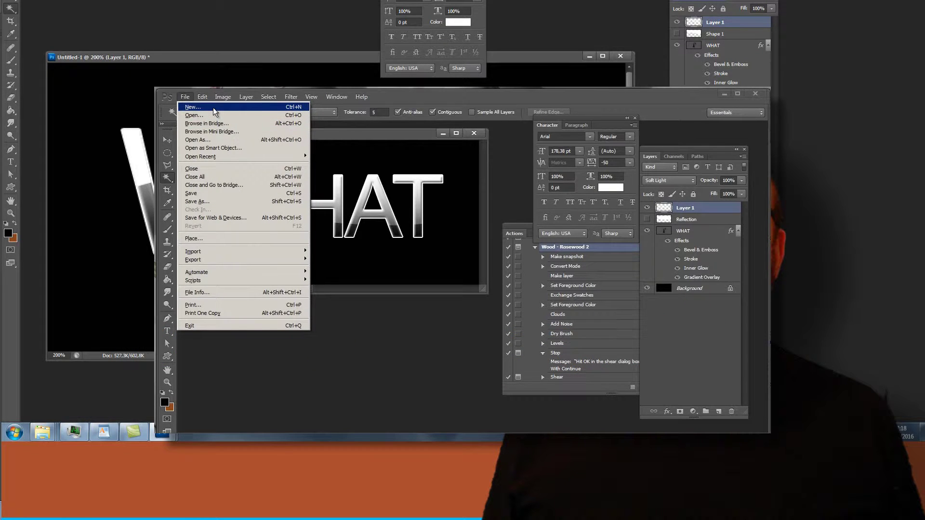
left_click(214, 109)
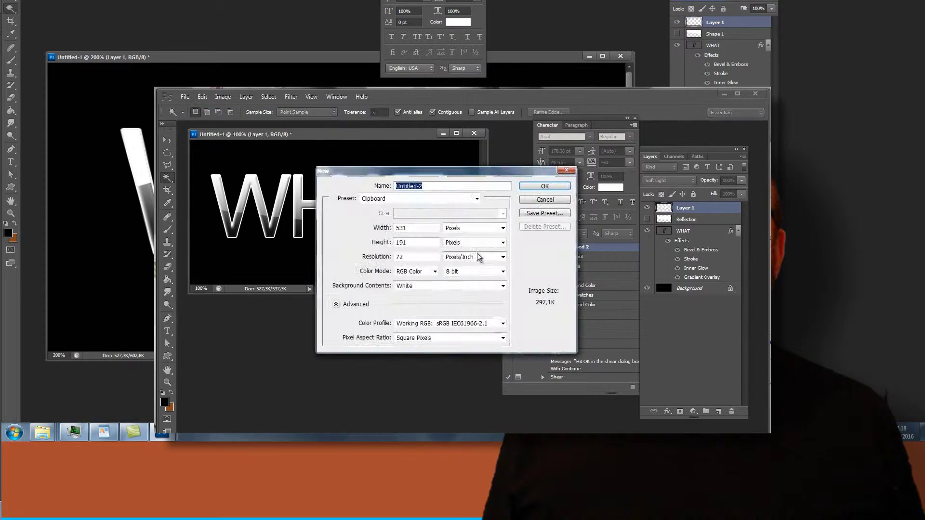
left_click_drag(386, 171, 383, 192)
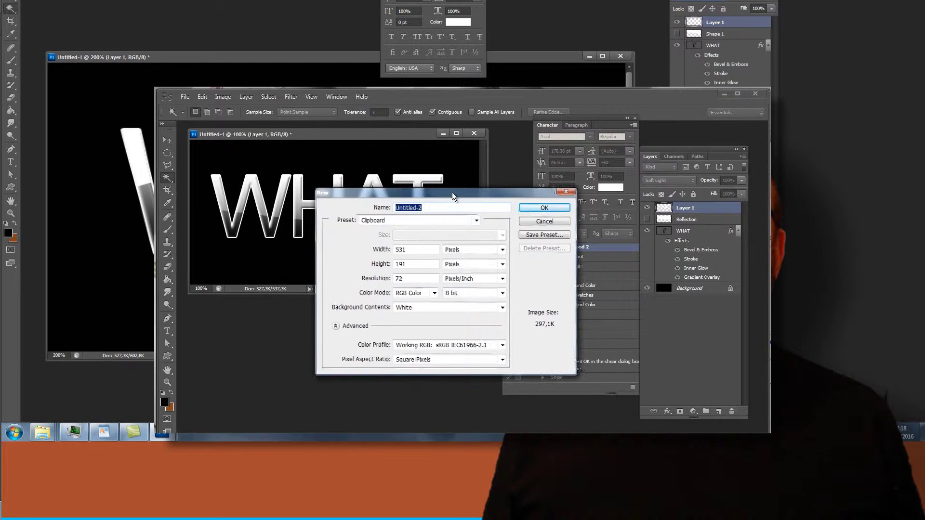
left_click(409, 251)
double_click(408, 250)
type("600")
key("Tab")
type("300")
left_click(542, 208)
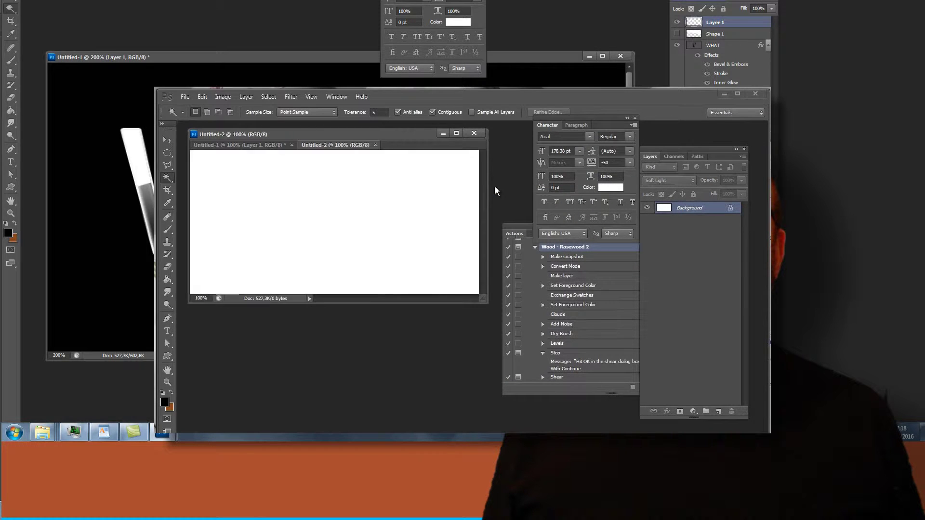
Step: Float the new document in its own window and close the Actions panel
left_click_drag(353, 145, 301, 190)
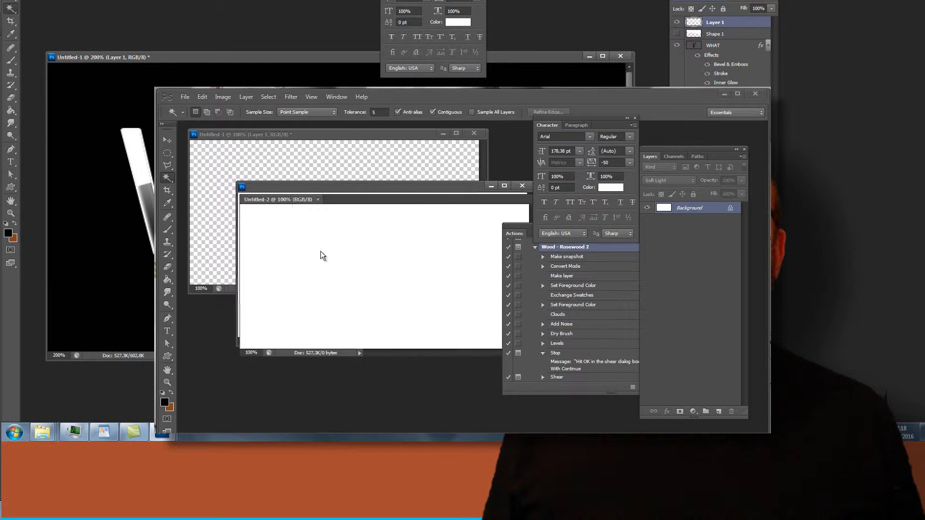
left_click_drag(370, 186, 347, 202)
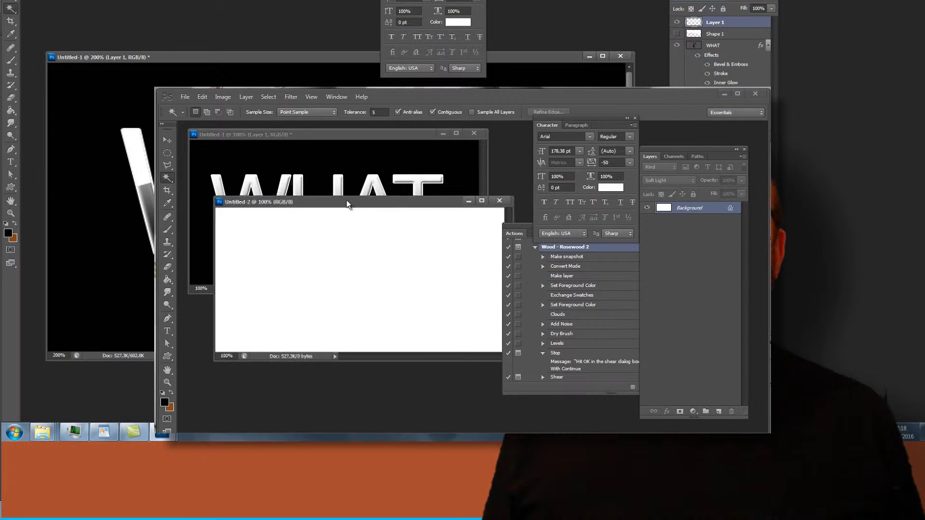
mouse_move(518, 230)
left_mouse_down()
mouse_move(539, 249)
mouse_move(518, 198)
left_mouse_up()
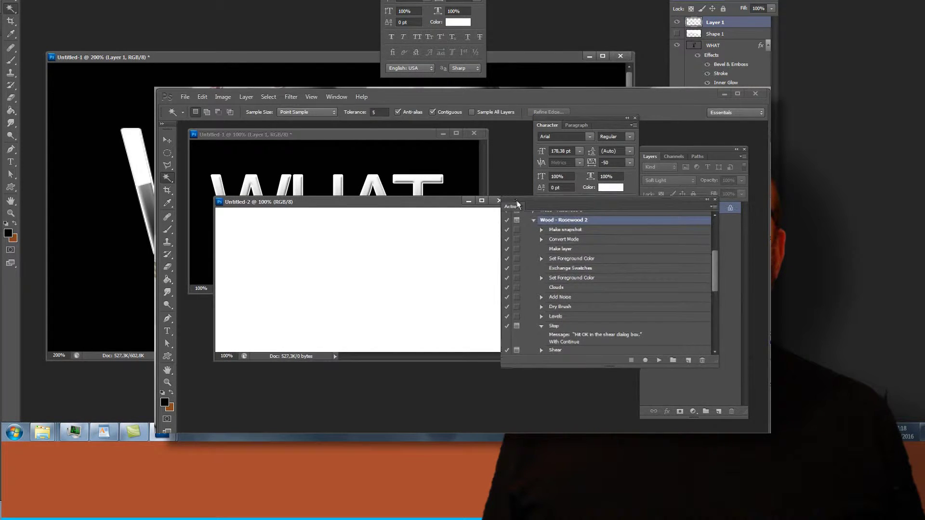
left_click(714, 199)
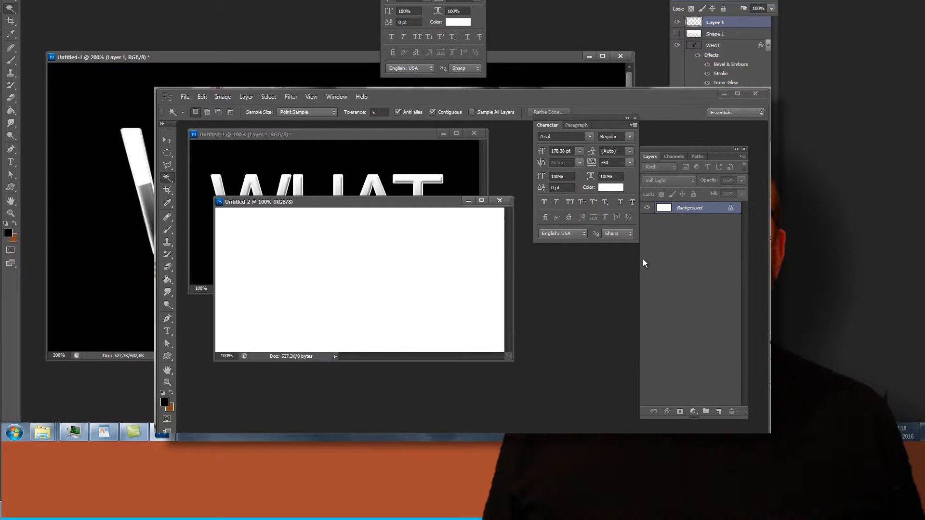
left_click_drag(395, 201, 421, 220)
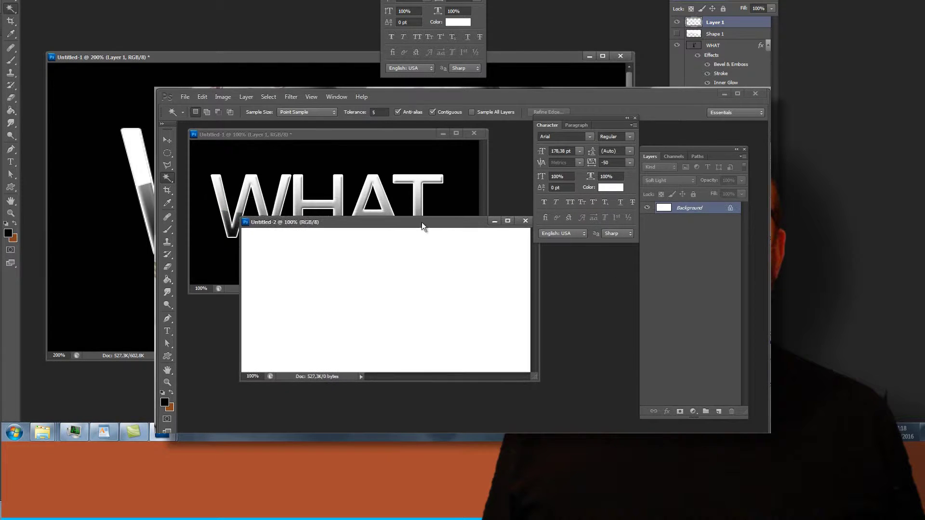
Step: Fill the new canvas black with the Paint Bucket
left_click(167, 280)
left_click(343, 279)
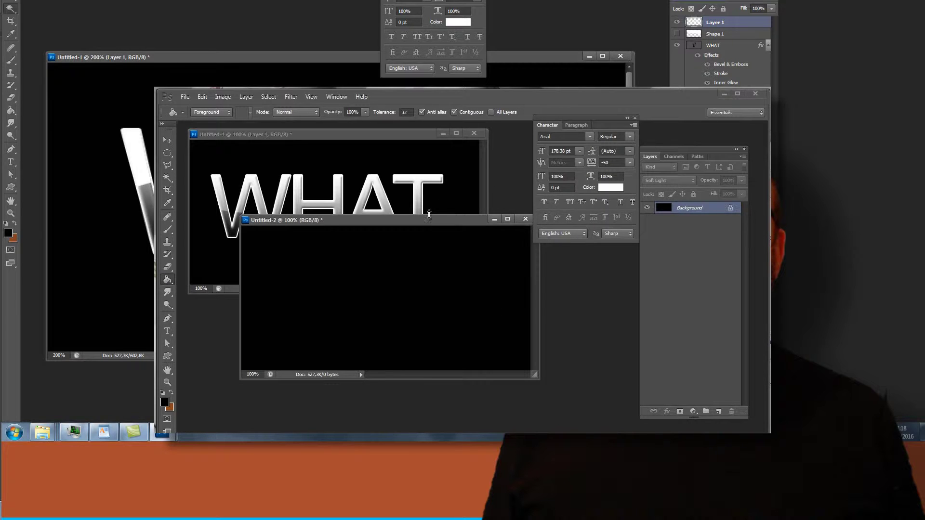
mouse_move(429, 221)
left_mouse_down()
mouse_move(454, 218)
mouse_move(407, 214)
left_mouse_up()
Step: Type WHAT on the black canvas and centre the text
left_click(167, 330)
left_click(335, 293)
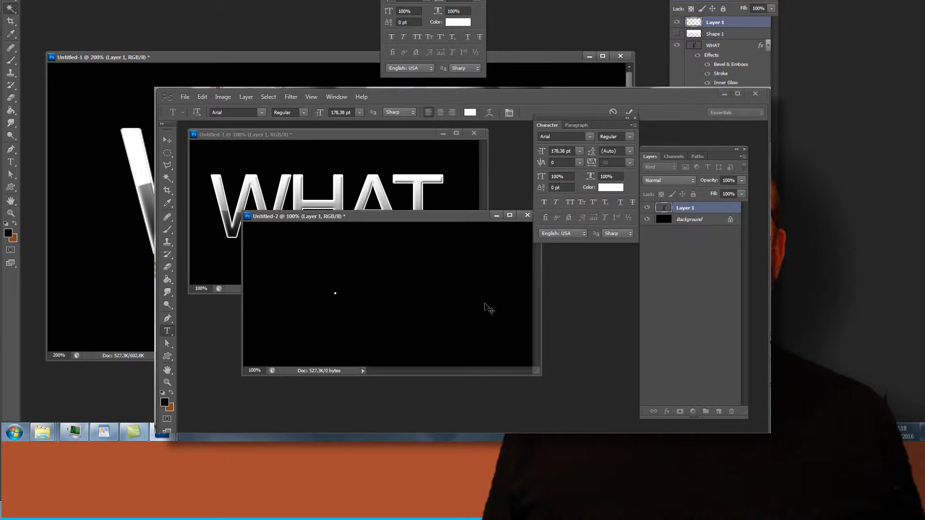
type("WHAT")
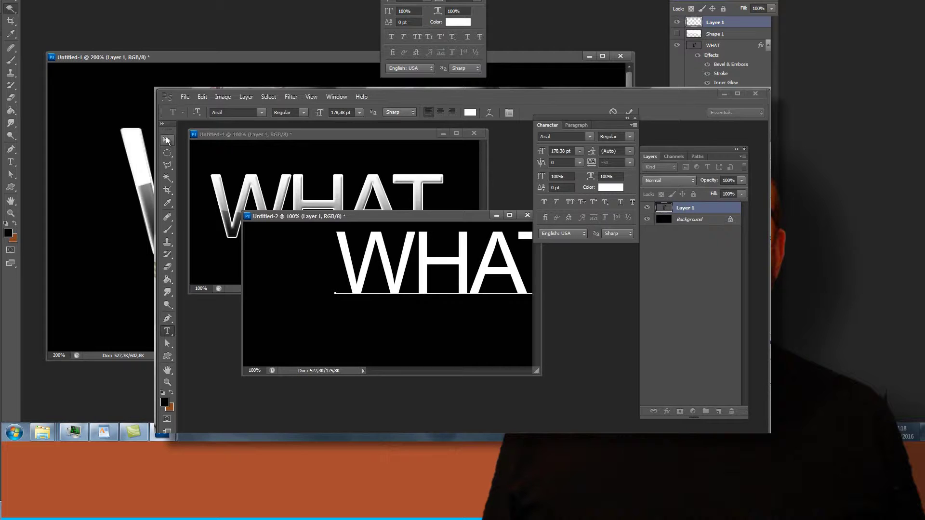
left_click(167, 139)
mouse_move(466, 263)
left_mouse_down()
mouse_move(403, 295)
mouse_move(455, 299)
left_mouse_up()
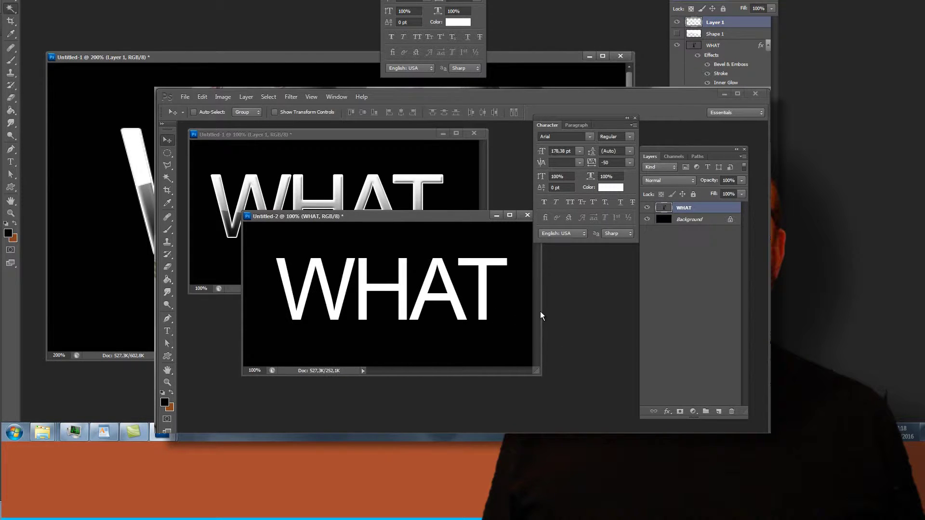
Step: Keep Arial as the font and nudge the WHAT text into its final position
left_click(589, 137)
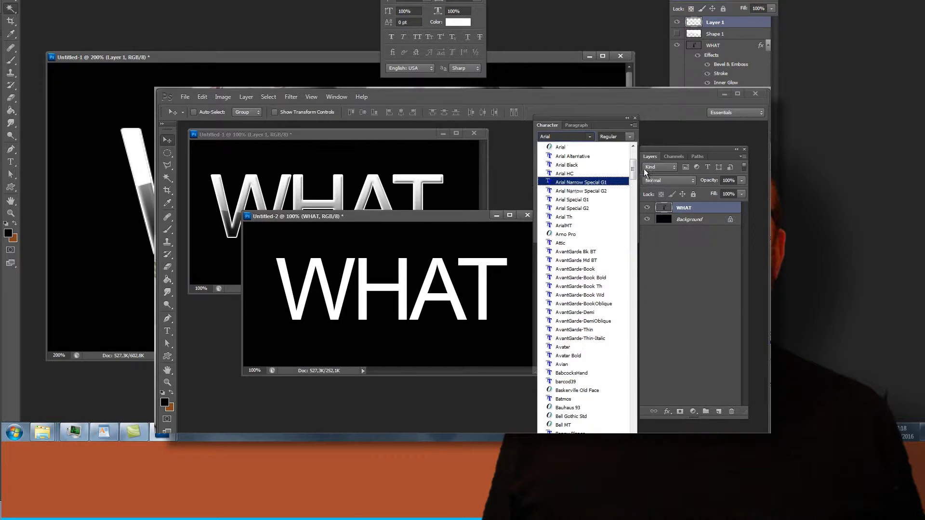
mouse_move(634, 170)
left_mouse_down()
mouse_move(635, 328)
mouse_move(634, 197)
left_mouse_up()
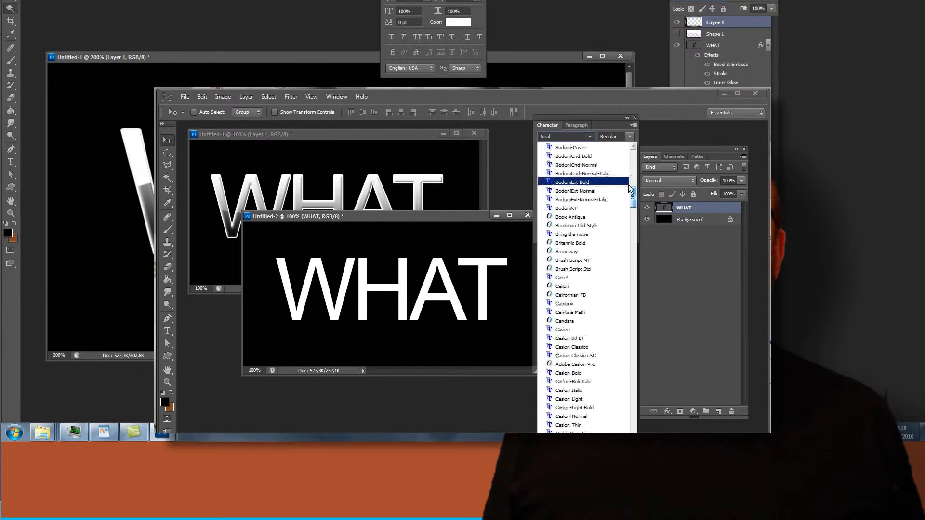
left_click(512, 165)
left_click_drag(450, 296, 446, 294)
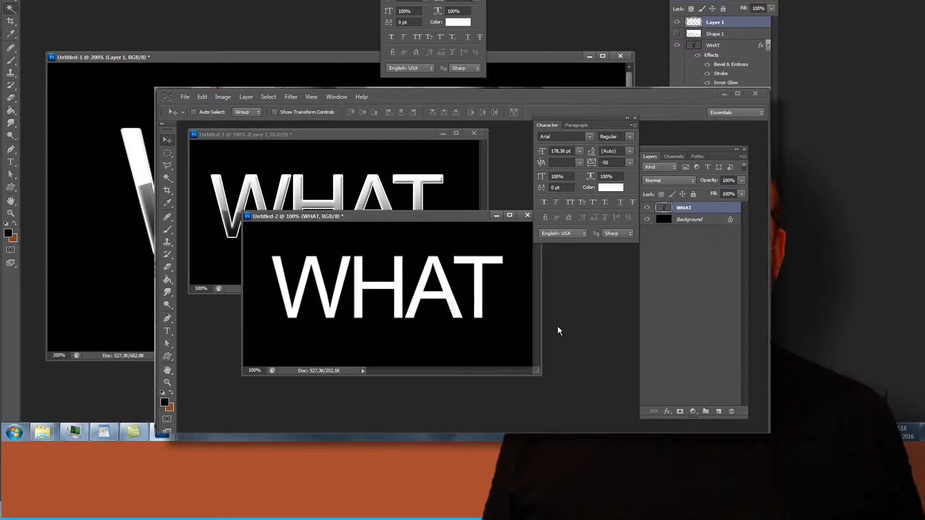
double_click(734, 211)
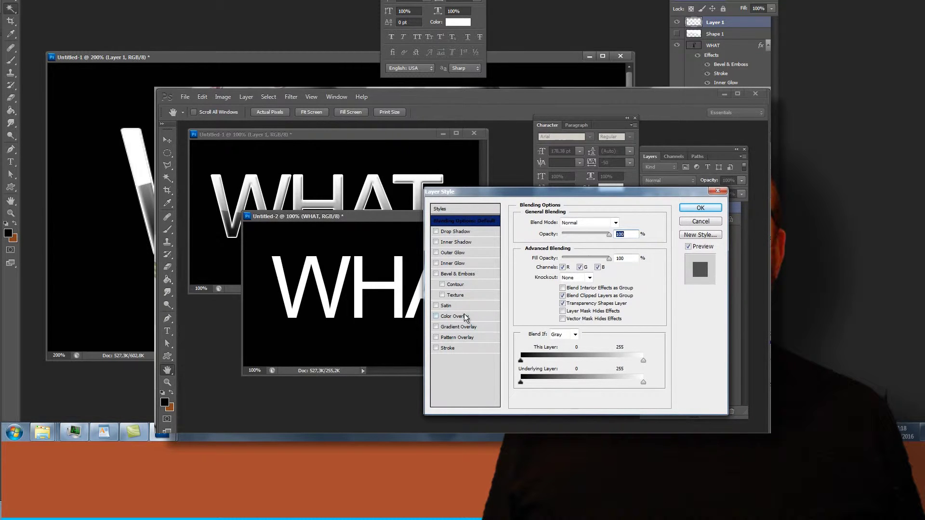
Step: Enable a white-to-black Gradient Overlay and a Stroke on the WHAT layer
left_click(436, 327)
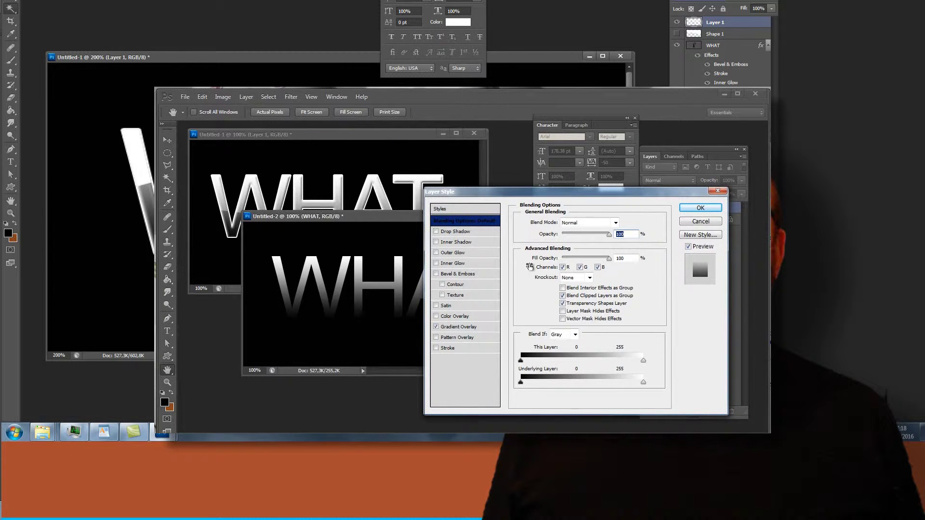
left_click_drag(541, 195, 539, 189)
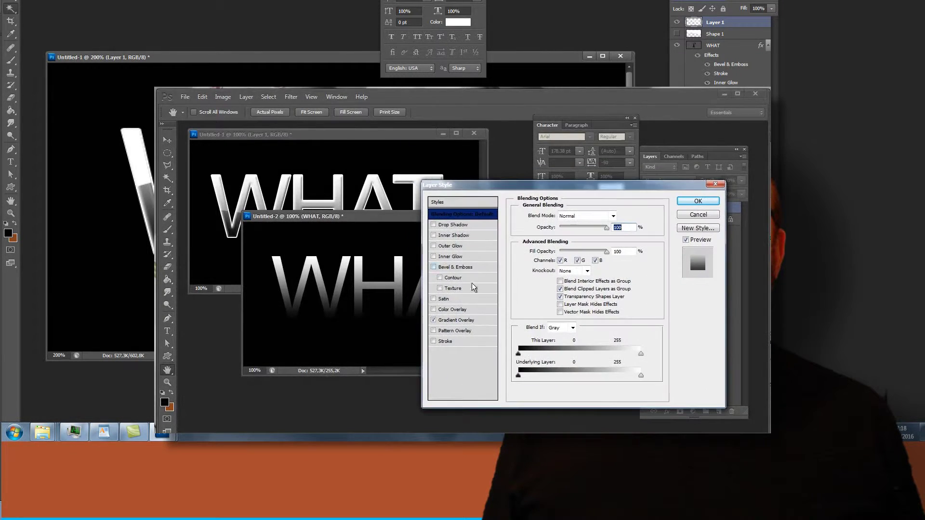
left_click(456, 320)
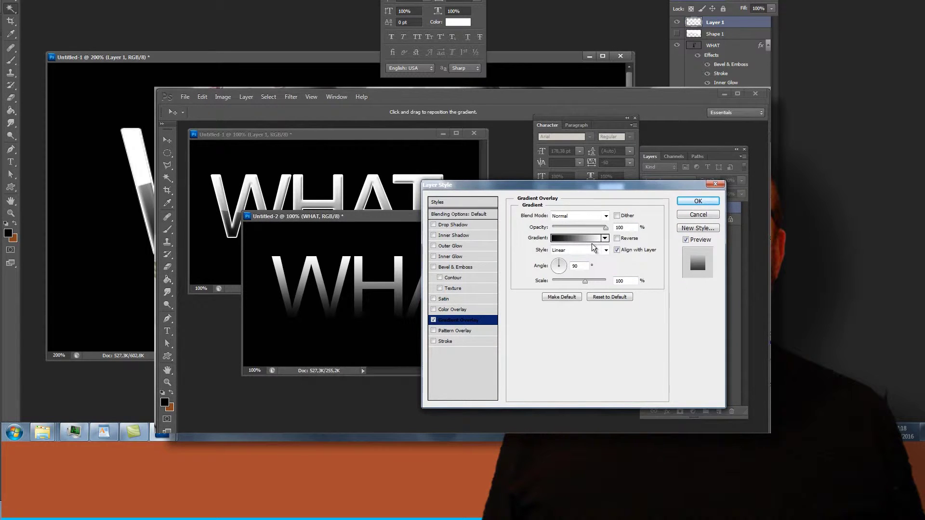
left_click(605, 239)
left_click(606, 238)
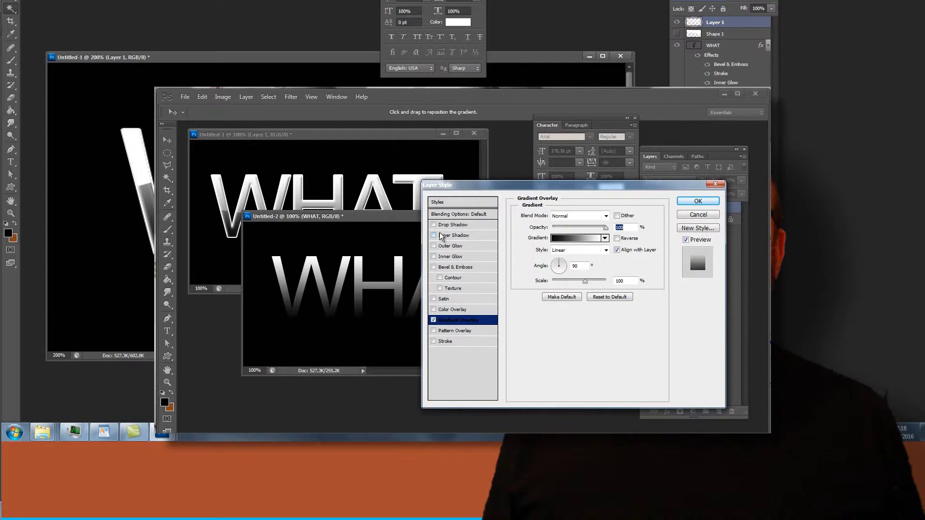
left_click(433, 341)
left_click(482, 341)
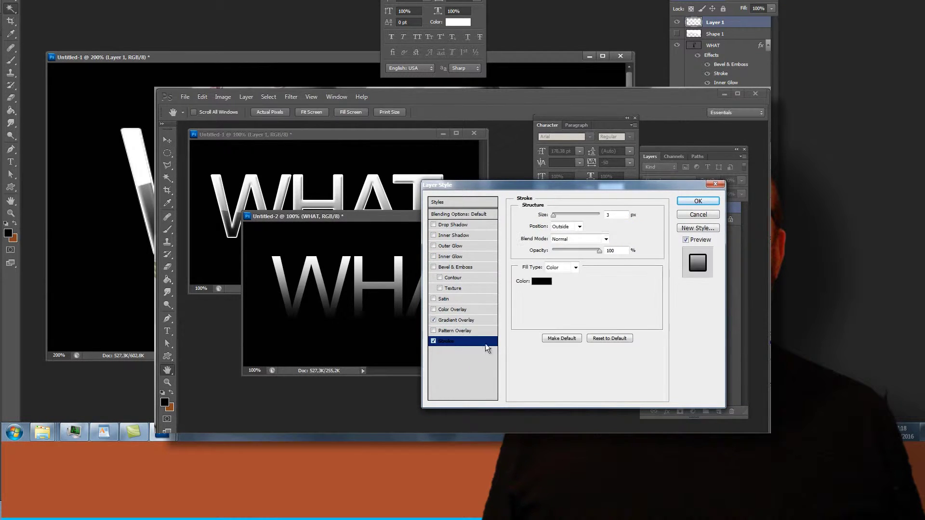
Step: Set the WHAT stroke colour to white and its size to 2 px
left_click(541, 280)
left_click_drag(441, 381, 314, 348)
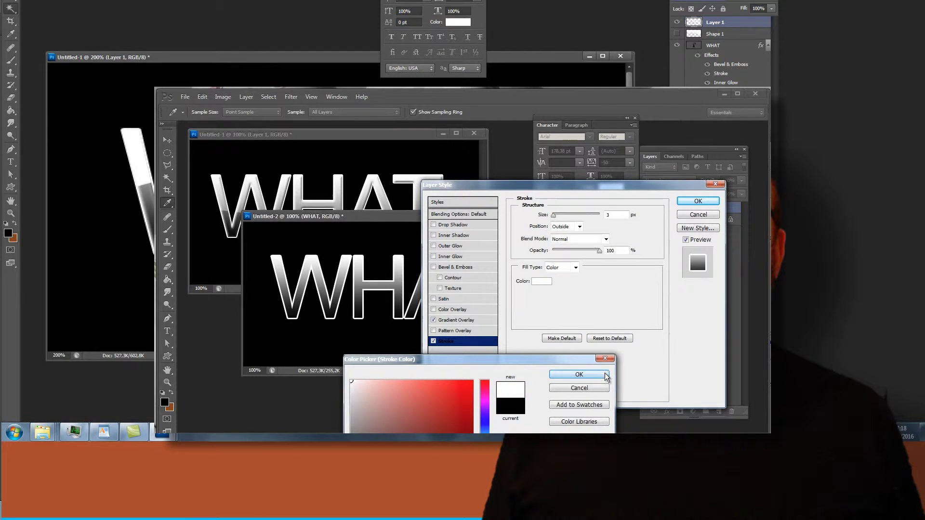
left_click(591, 375)
key("Down")
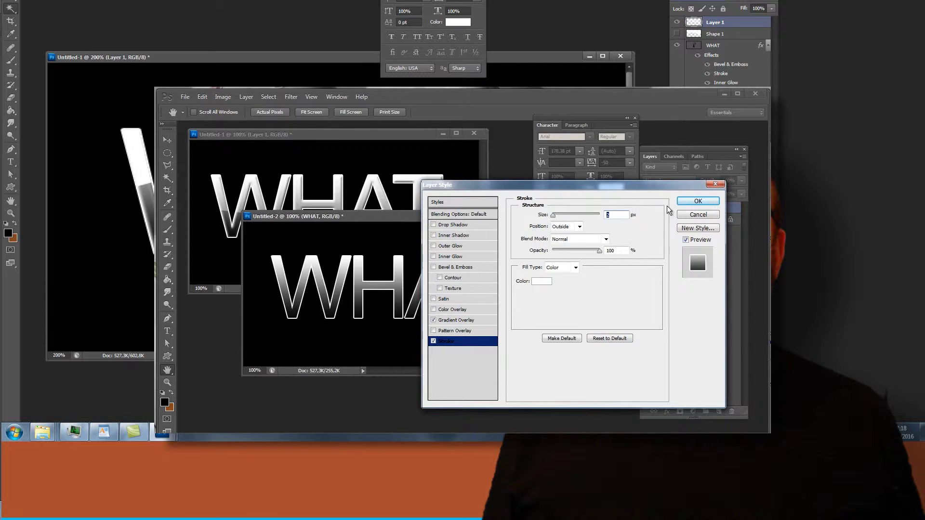
mouse_move(580, 187)
left_mouse_down()
mouse_move(692, 184)
mouse_move(638, 183)
left_mouse_up()
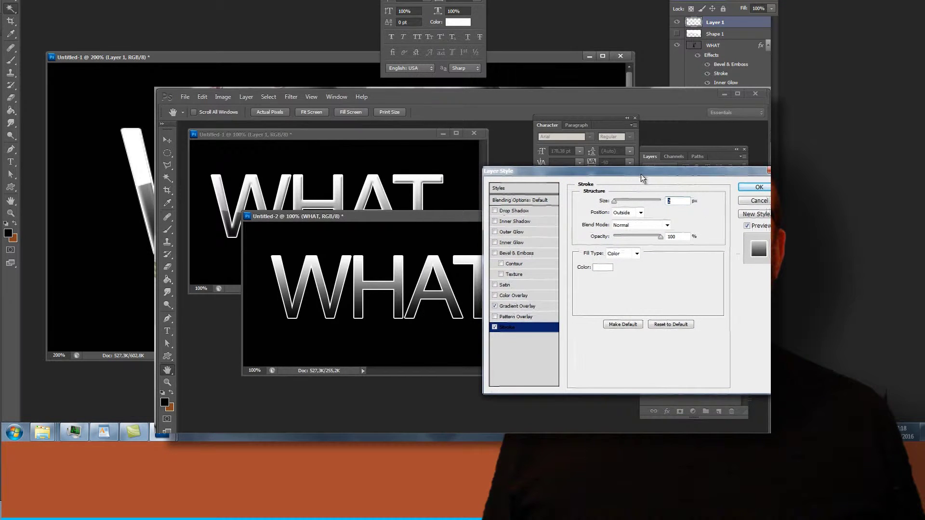
Step: Enable Bevel & Emboss in Inner Bevel style with an enlarged size
left_click(491, 259)
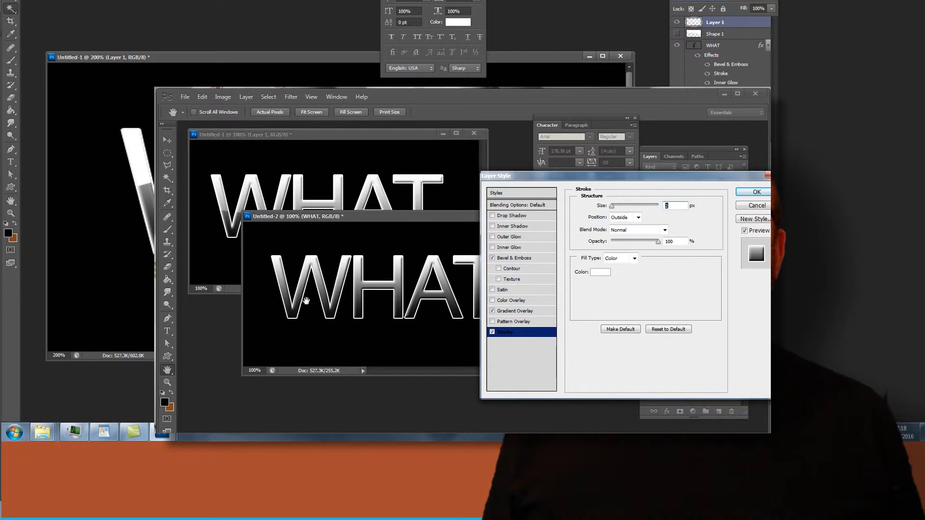
left_click(516, 258)
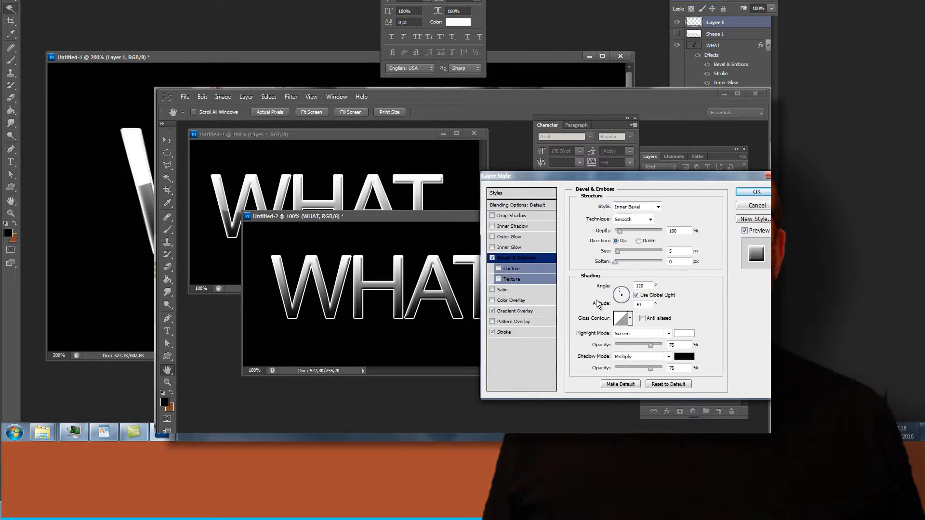
left_click_drag(615, 254, 618, 255)
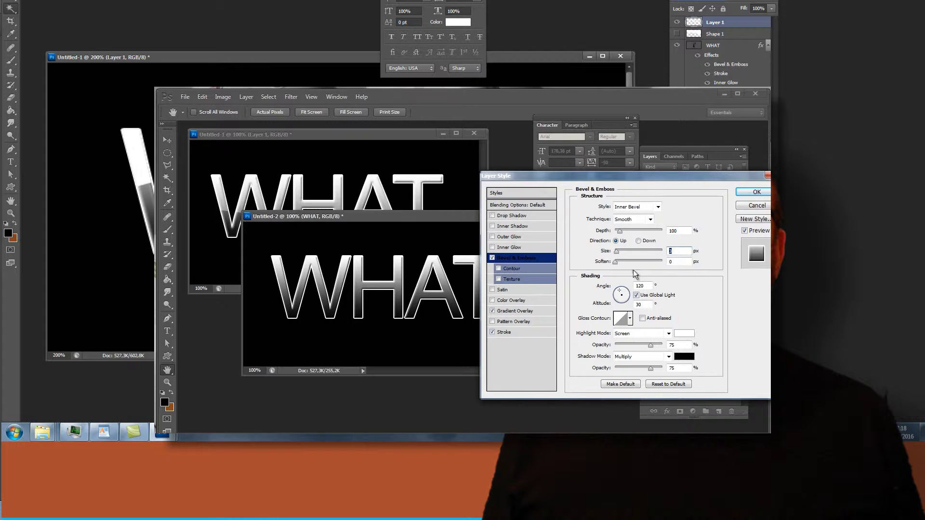
left_click(658, 207)
left_click(738, 305)
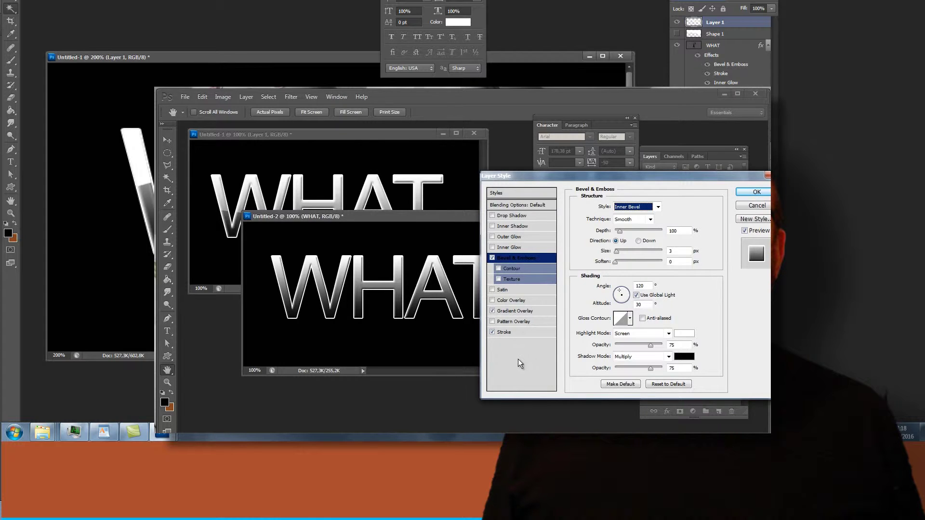
left_click(492, 247)
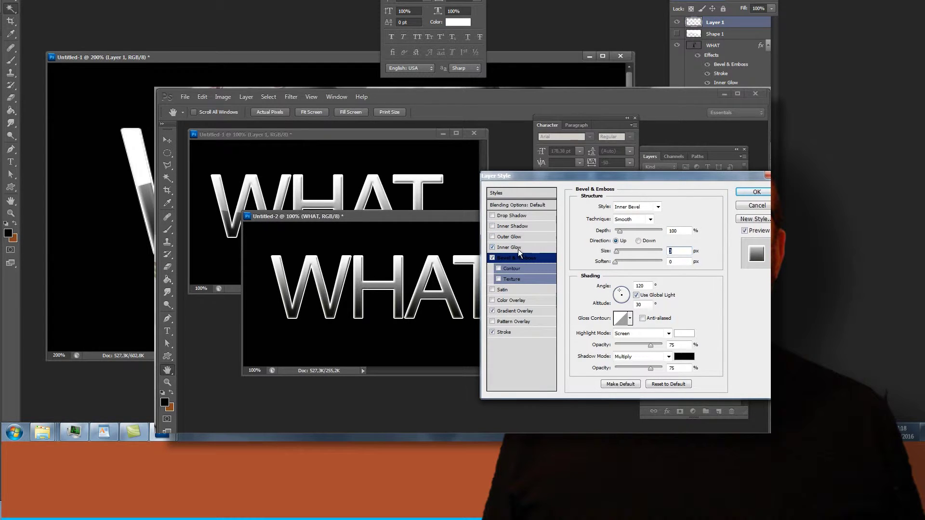
Step: Make the Inner Glow white with choke about 55, then apply the layer effects
left_click(511, 247)
left_click(602, 240)
left_click_drag(407, 411, 289, 356)
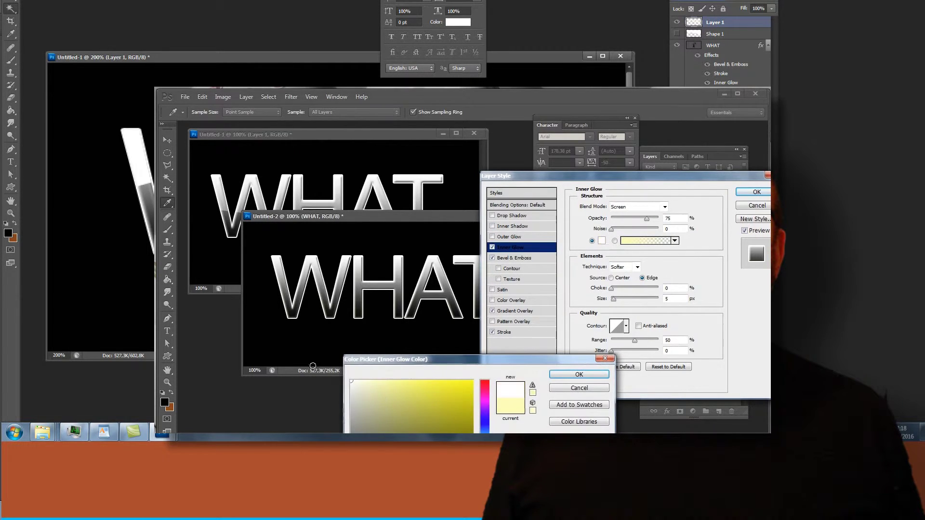
left_click(579, 375)
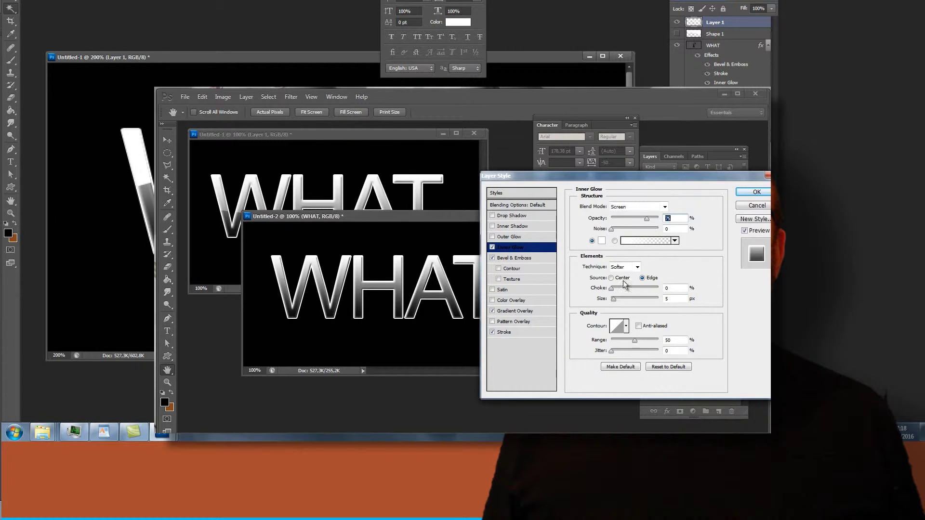
mouse_move(612, 289)
left_mouse_down()
mouse_move(637, 289)
mouse_move(621, 296)
left_mouse_up()
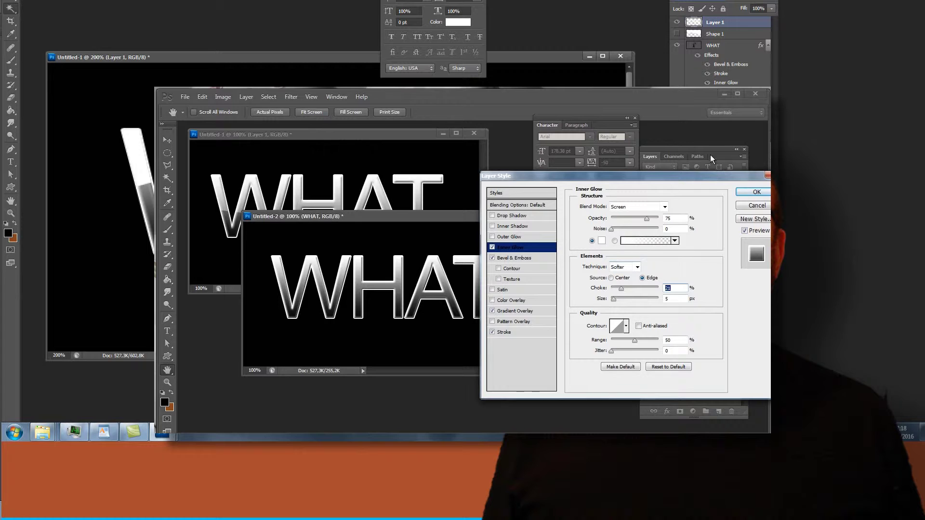
left_click_drag(686, 180, 624, 183)
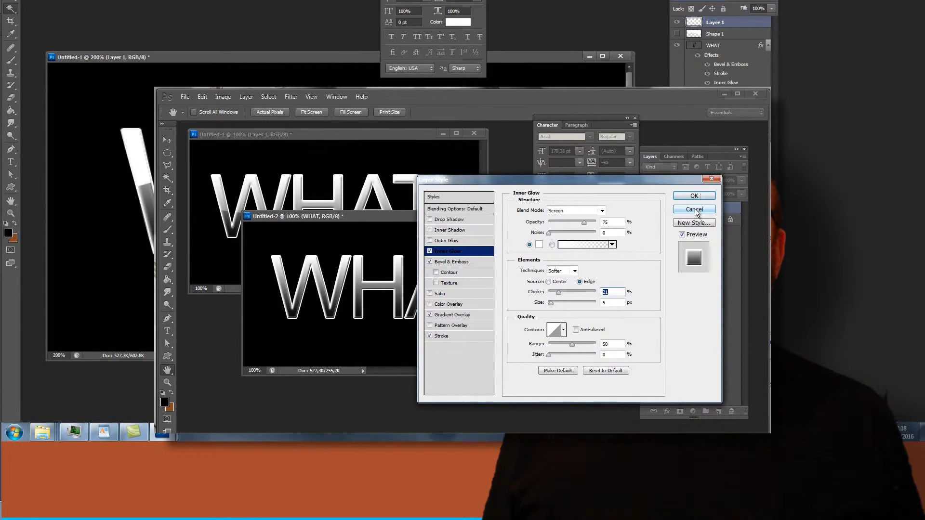
left_click(693, 196)
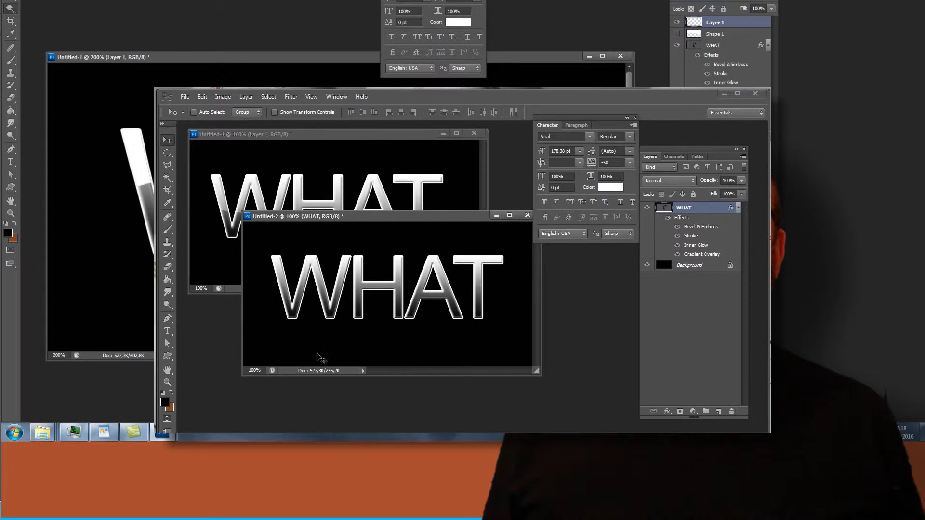
Step: Add a new empty layer named Reflection and make it active
key("p")
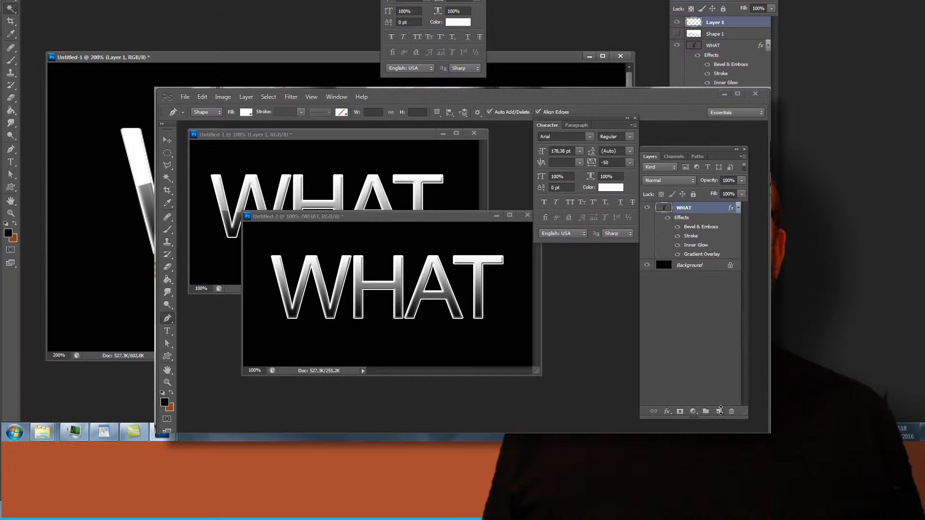
left_click(718, 412)
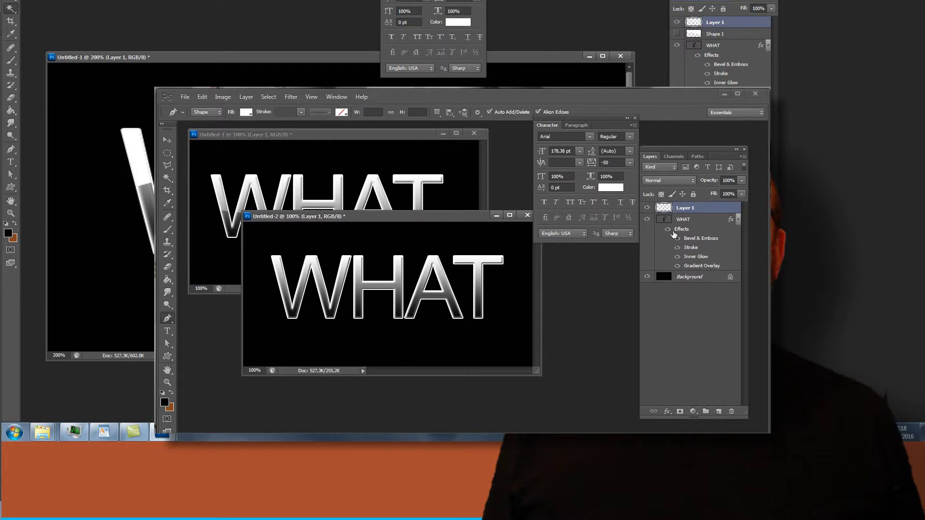
double_click(685, 209)
type("Reflection")
left_click(720, 319)
left_click(668, 207)
Step: Set the standard Pen tool to Shape mode, leaving the fill colour unchanged
right_click(171, 324)
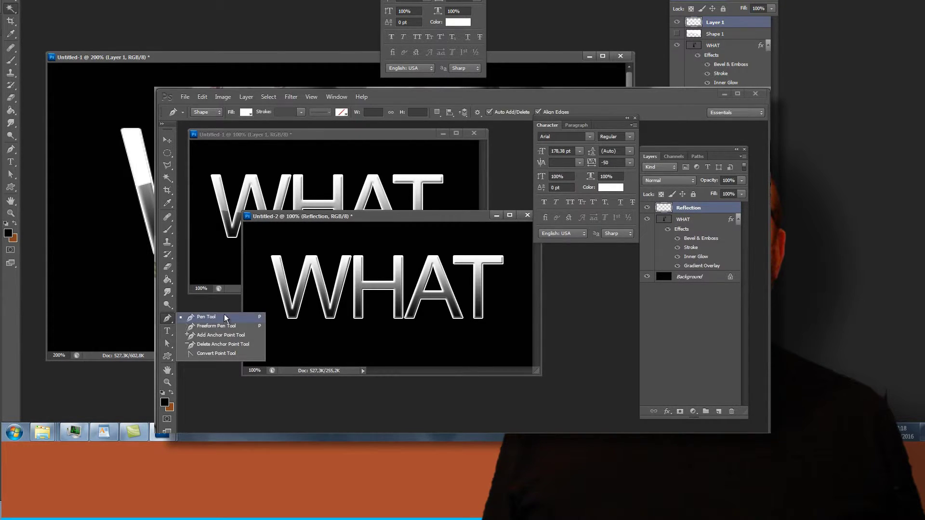
left_click(203, 114)
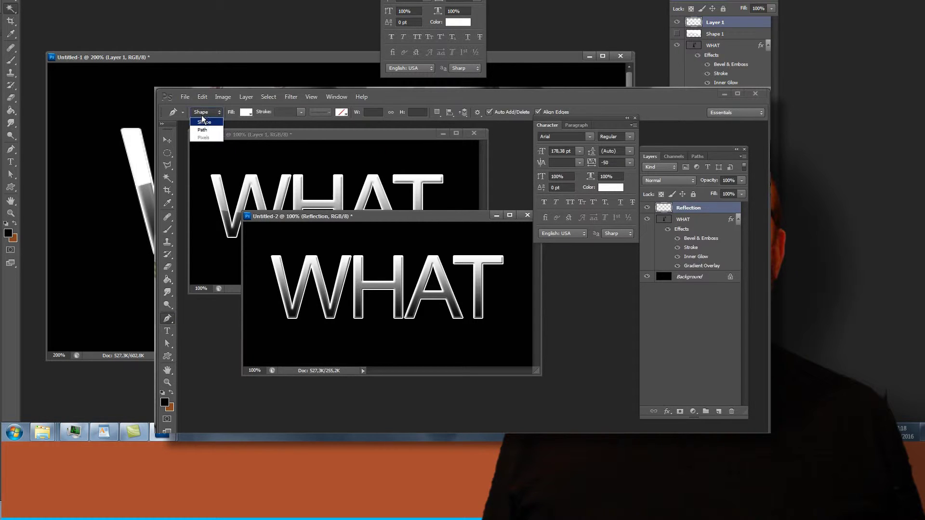
left_click(206, 121)
left_click(246, 112)
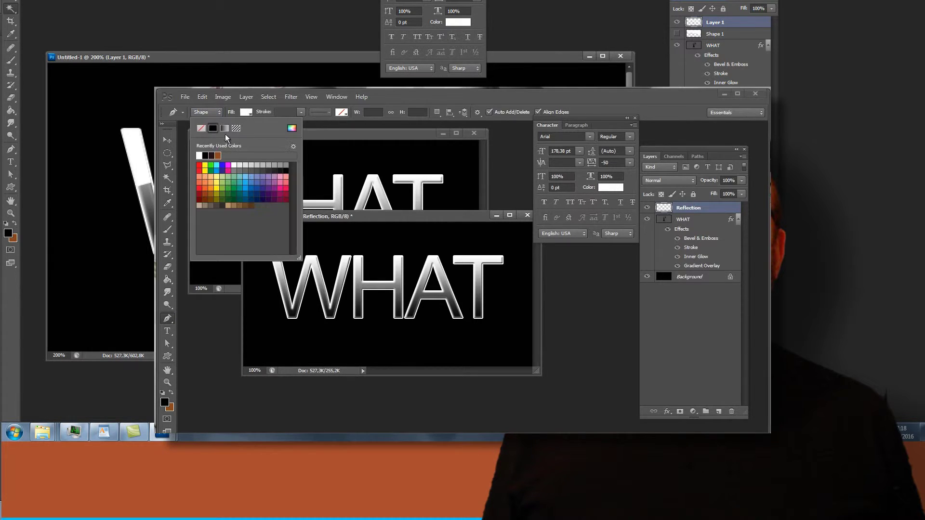
left_click(219, 348)
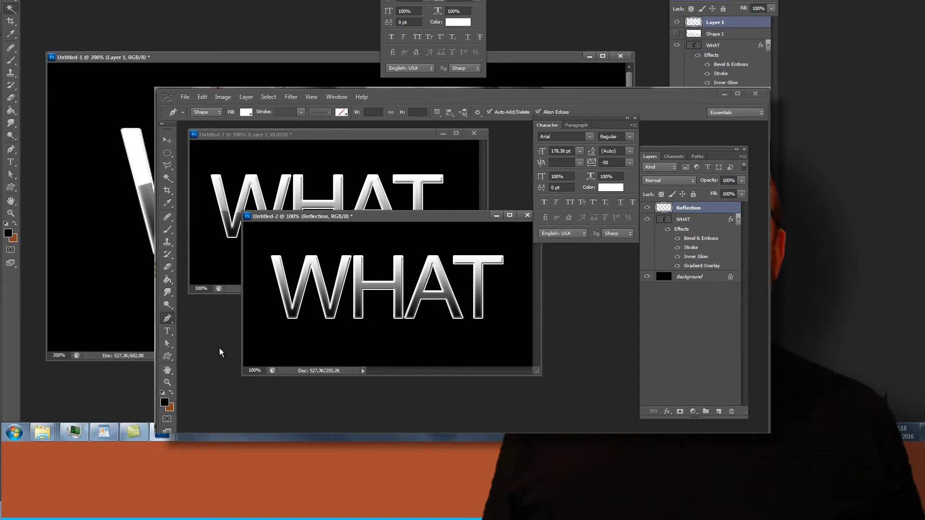
Step: Draw a closed white highlight shape across the WHAT letters with the Pen
left_click(260, 291)
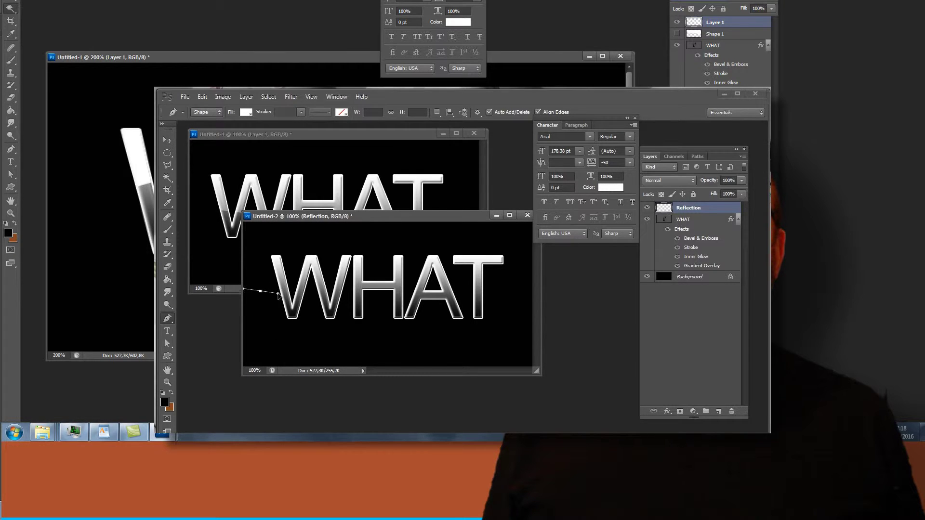
left_click_drag(498, 293, 523, 292)
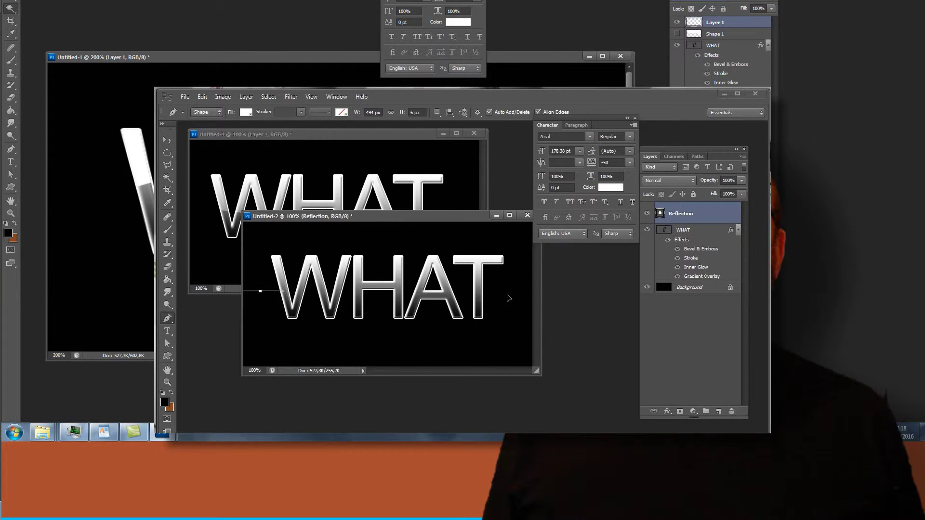
left_click_drag(493, 233, 418, 266)
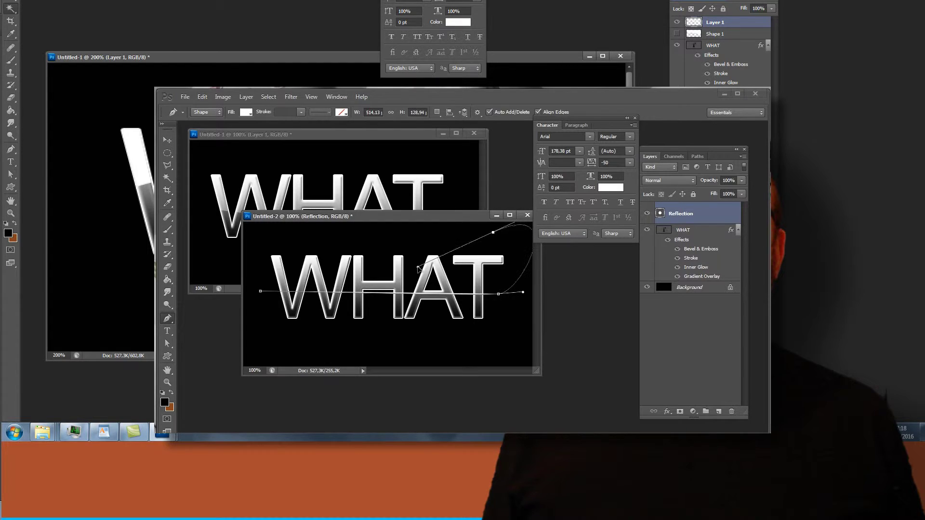
left_click_drag(363, 289, 340, 276)
left_click_drag(274, 244, 261, 260)
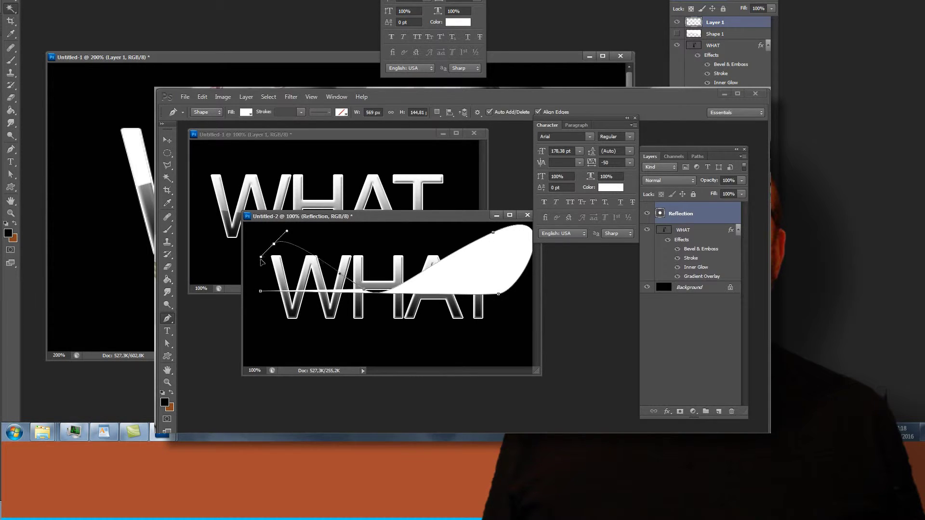
left_click_drag(261, 291, 272, 311)
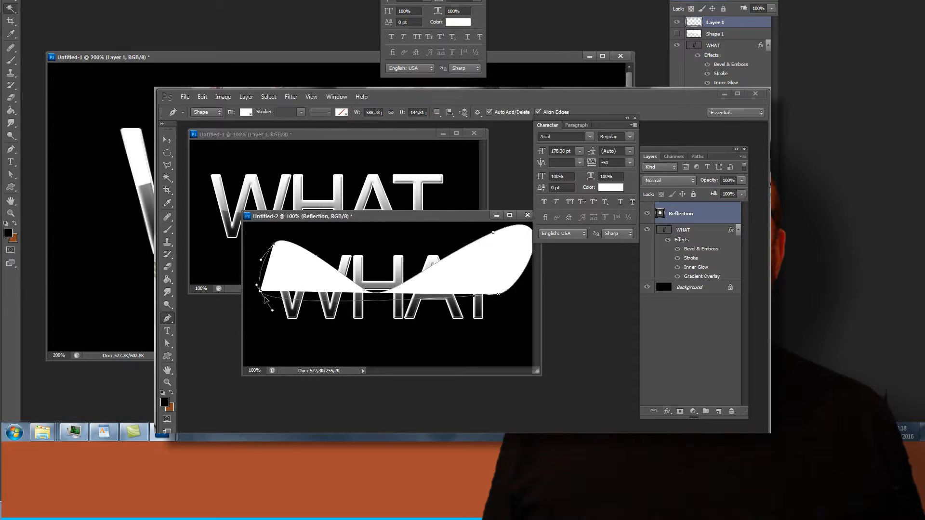
key("Return")
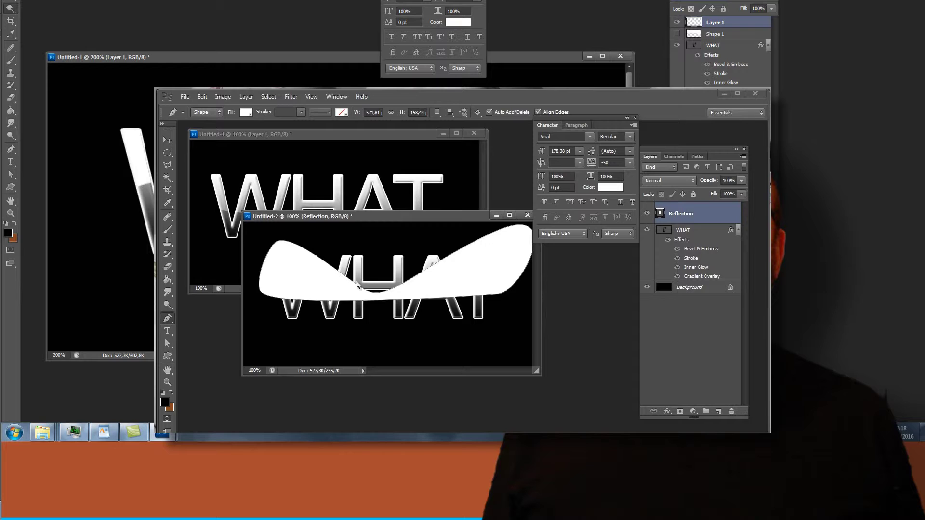
Step: Undo and reshape the white shape's points, then delete the failed Reflection layer
key("ctrl+z")
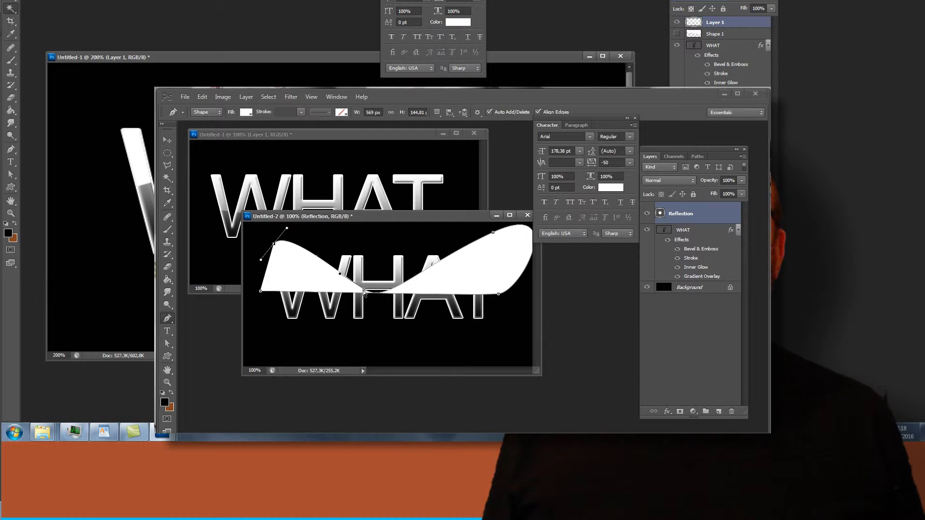
left_click_drag(364, 292, 381, 241)
mouse_move(498, 295)
left_mouse_down()
mouse_move(438, 334)
mouse_move(393, 330)
left_mouse_up()
left_click_drag(531, 345, 500, 264)
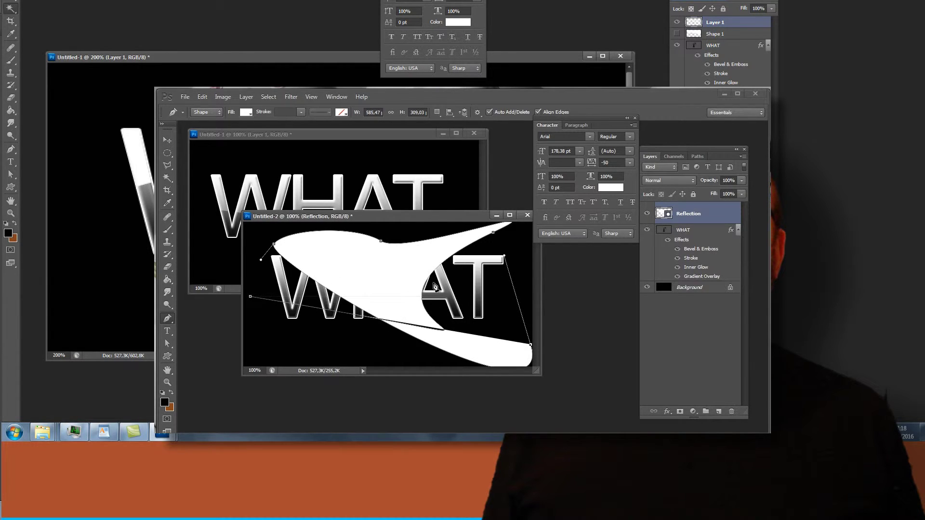
mouse_move(315, 318)
left_mouse_down()
mouse_move(316, 326)
mouse_move(456, 271)
mouse_move(375, 233)
left_mouse_up()
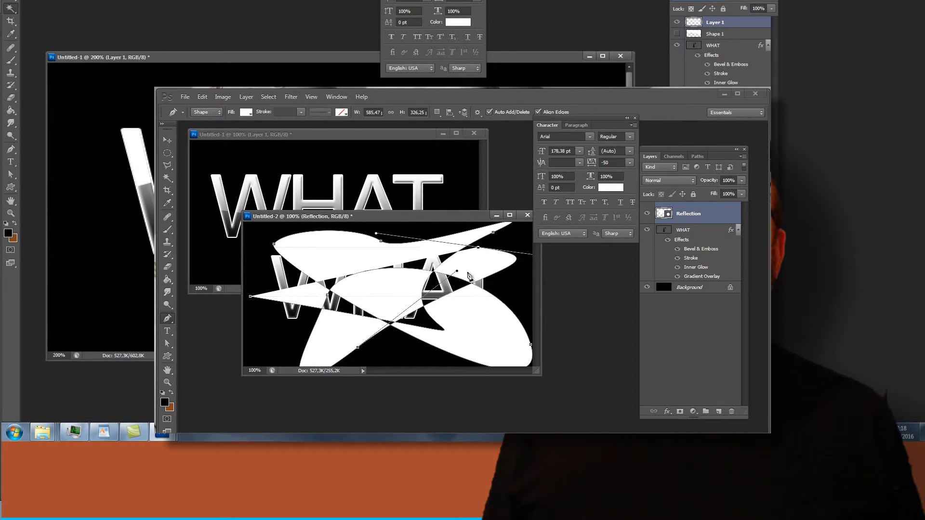
left_click_drag(467, 272, 467, 300)
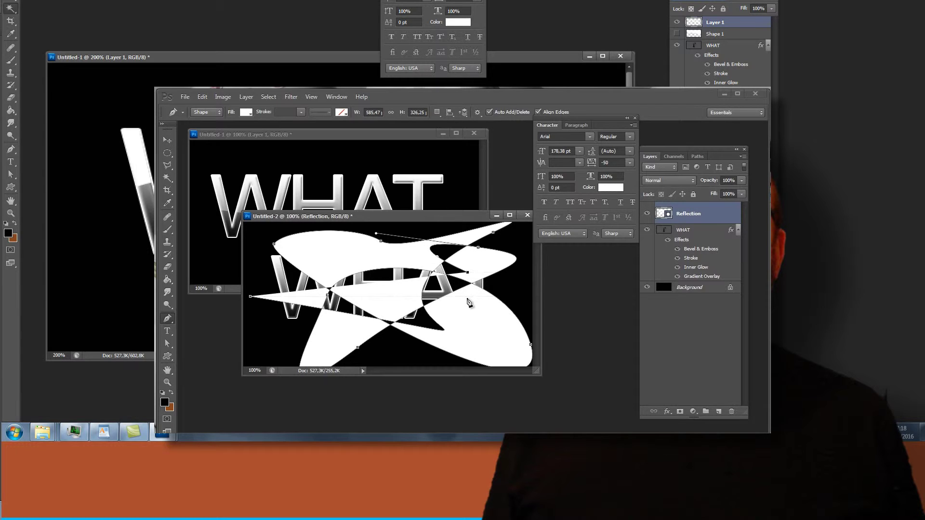
left_click(732, 412)
left_click(598, 280)
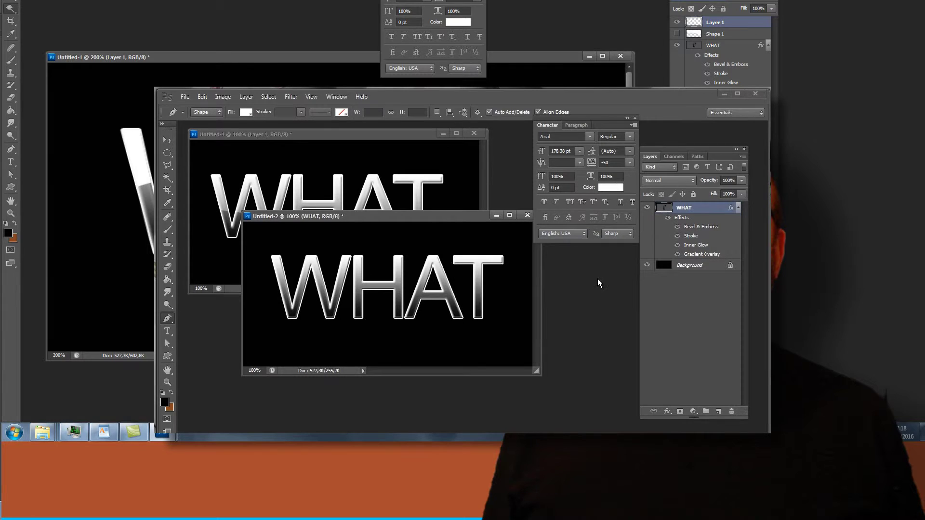
Step: Draw a closed wavy white shape over the letter tops and rasterize Shape 1
left_click(168, 319)
left_click(252, 296)
left_click_drag(366, 289, 413, 299)
left_click_drag(494, 295, 510, 275)
left_click_drag(496, 235, 439, 234)
mouse_move(334, 235)
left_mouse_down()
mouse_move(318, 245)
mouse_move(260, 247)
left_mouse_up()
left_click_drag(252, 297, 281, 347)
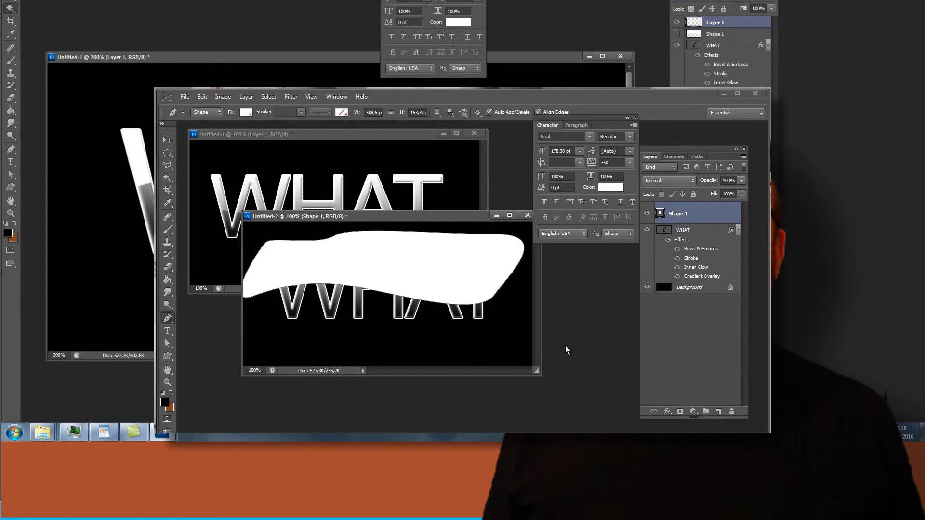
right_click(677, 213)
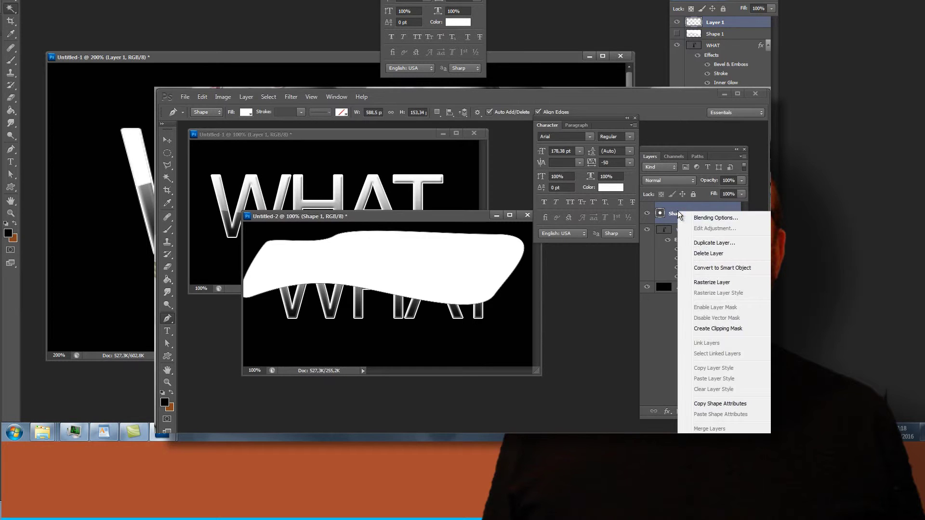
left_click(724, 282)
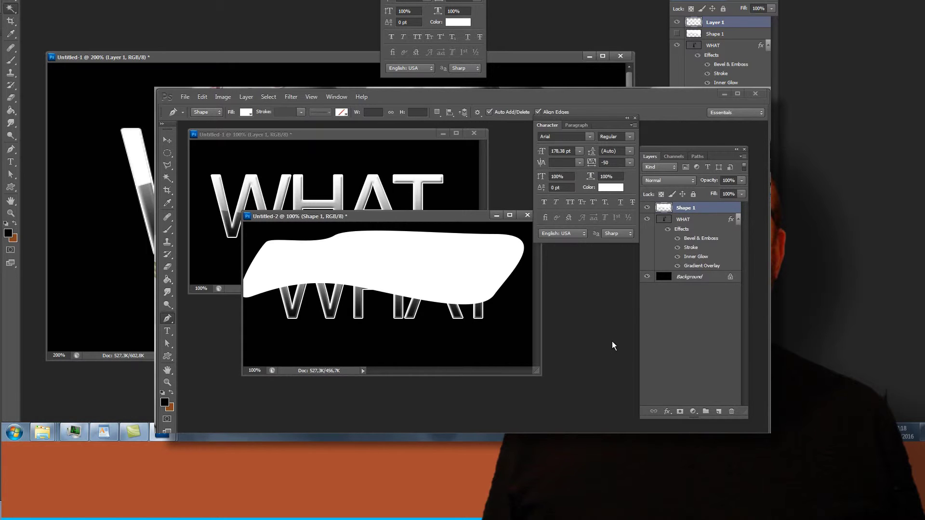
Step: Select the WHAT letter shapes and copy Shape 1's part inside them to Layer 1
left_click(681, 221)
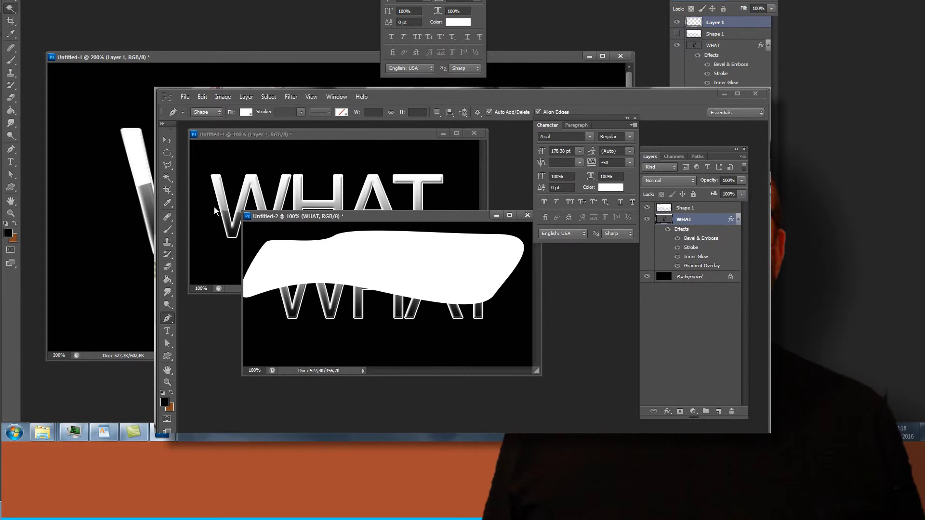
left_click(167, 178)
left_click(315, 341)
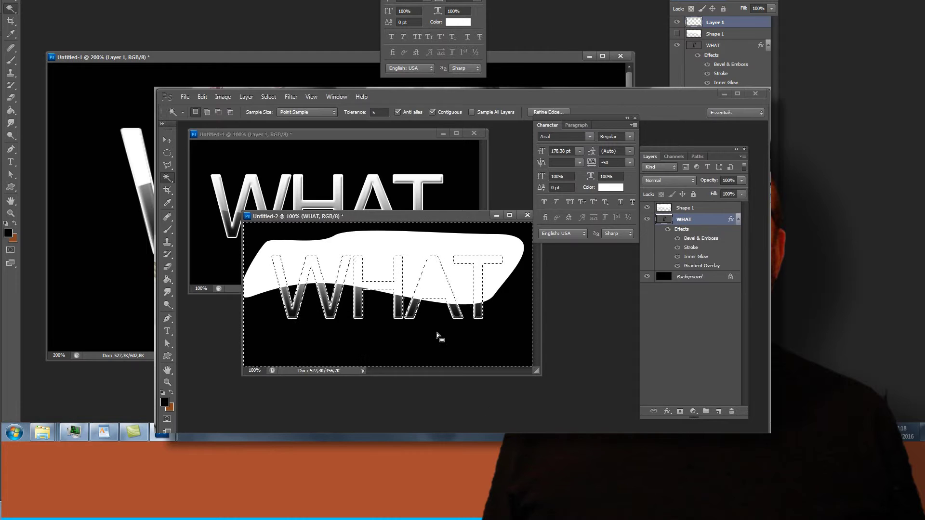
left_click(433, 287, "shift")
left_click(268, 97)
left_click(280, 134)
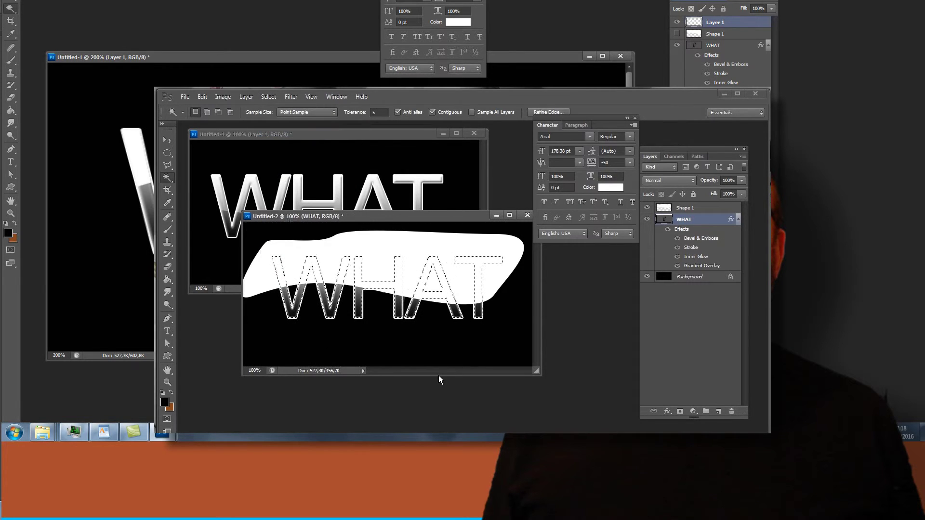
left_click(687, 209)
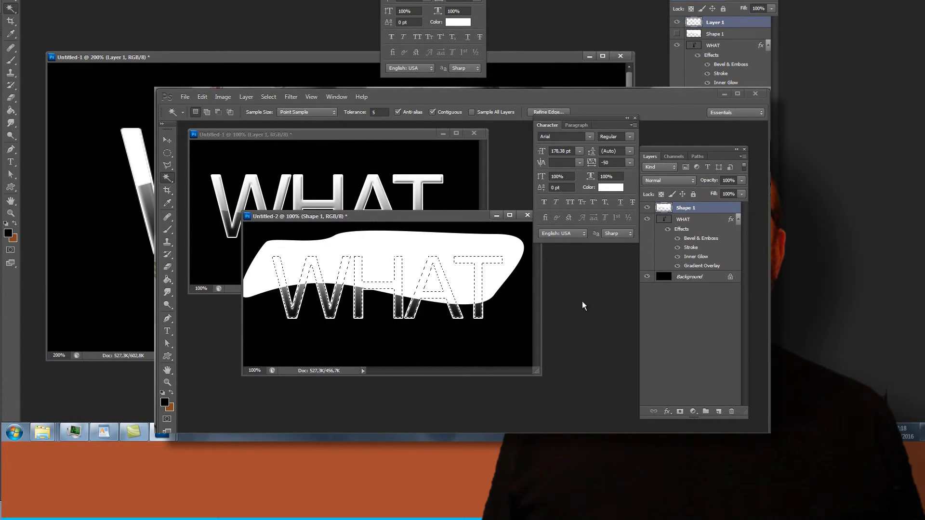
key("ctrl+j")
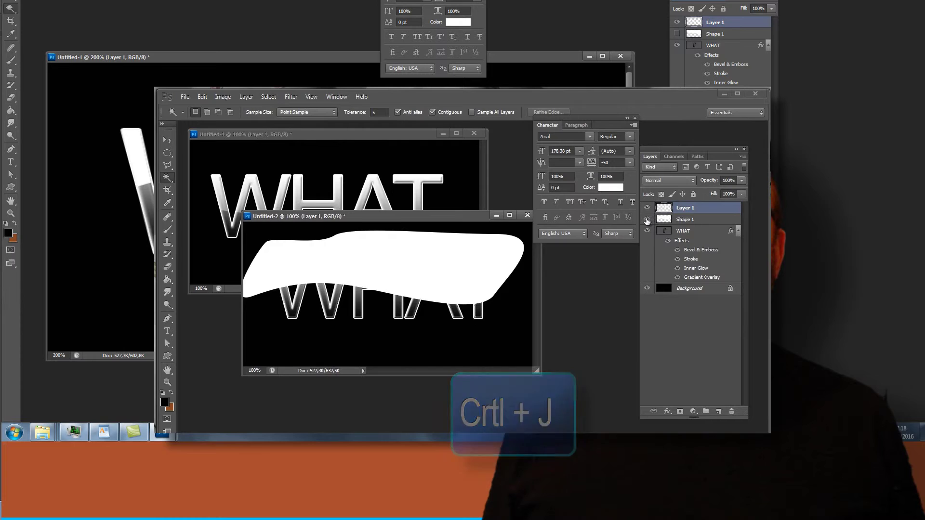
Step: Hide Shape 1 and give Layer 1 Overlay blending at 63% opacity over the WHAT letters
left_click(646, 219)
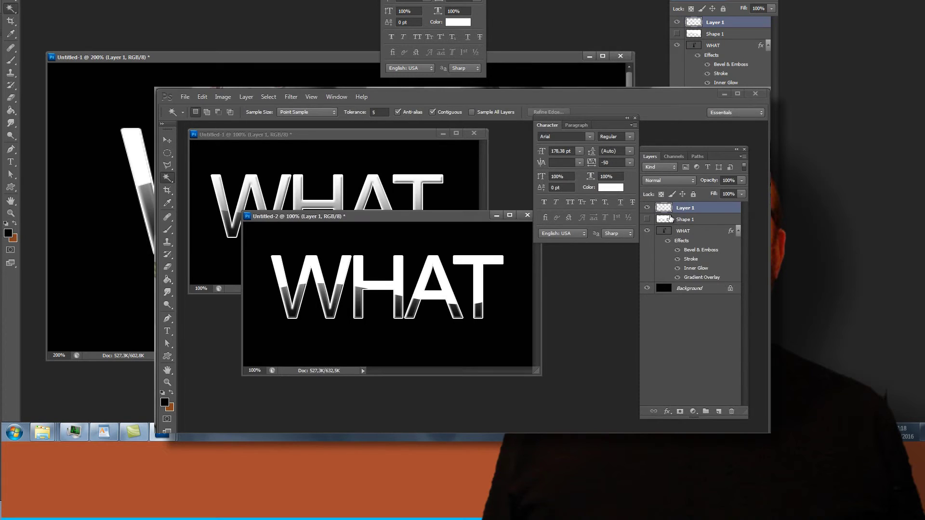
left_click(674, 181)
left_click(676, 307)
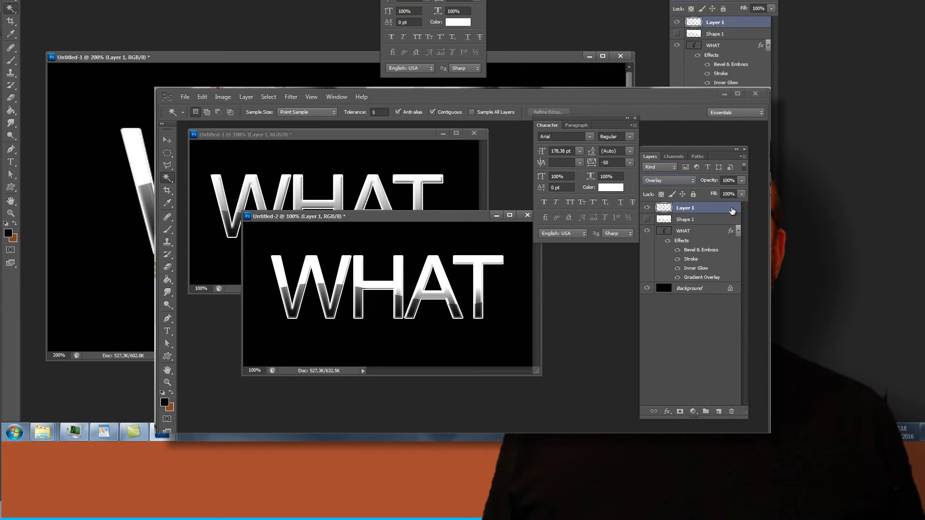
left_click(740, 182)
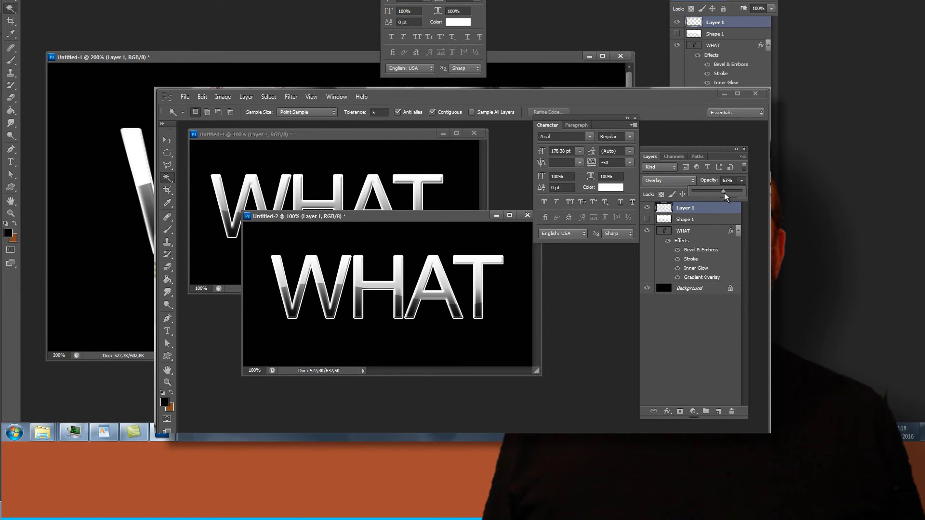
left_click_drag(461, 217, 479, 214)
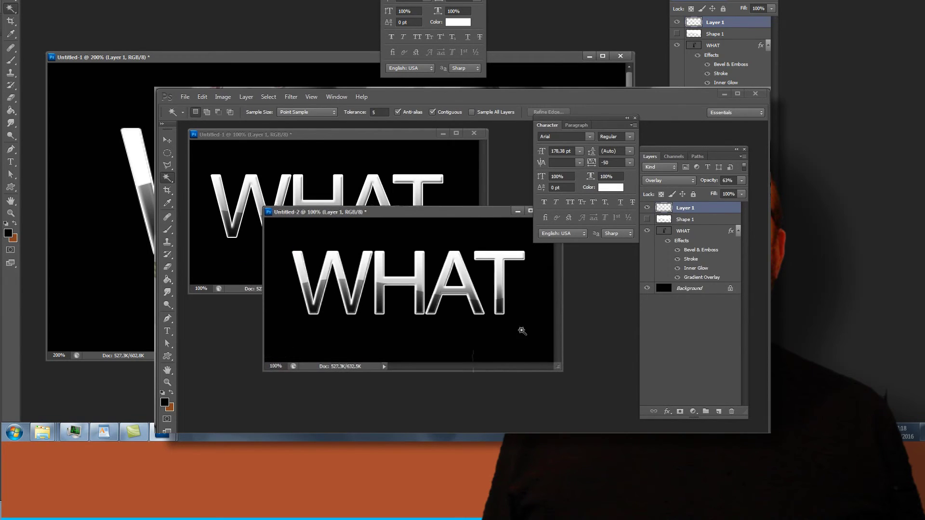